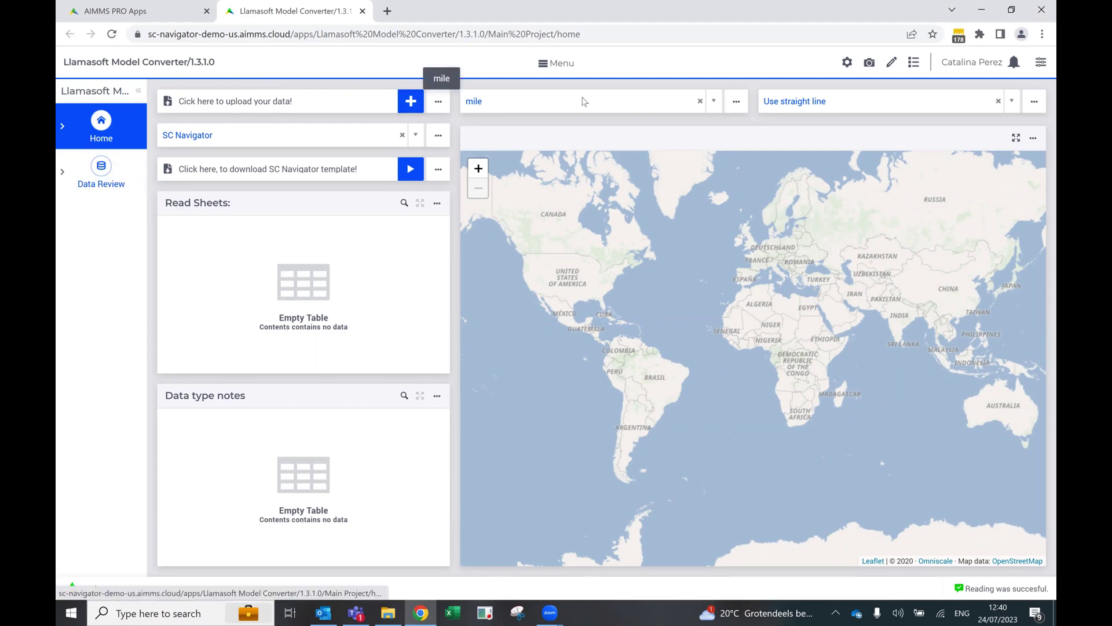
Keep miles as the distance unit and straight-line as the distance calculation
left_click(634, 108)
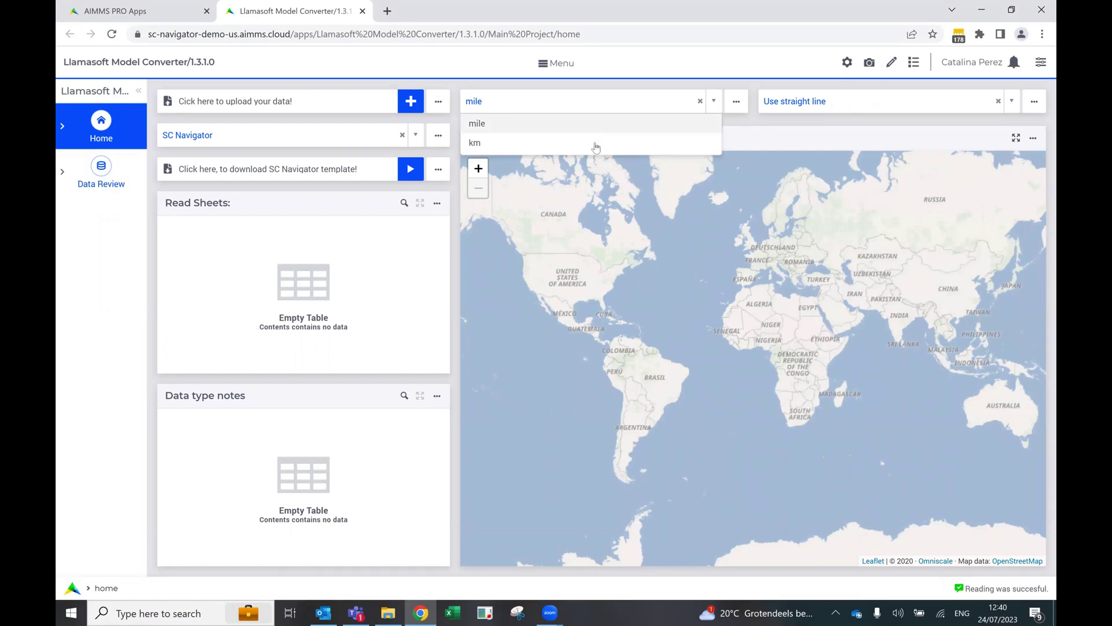
left_click(620, 129)
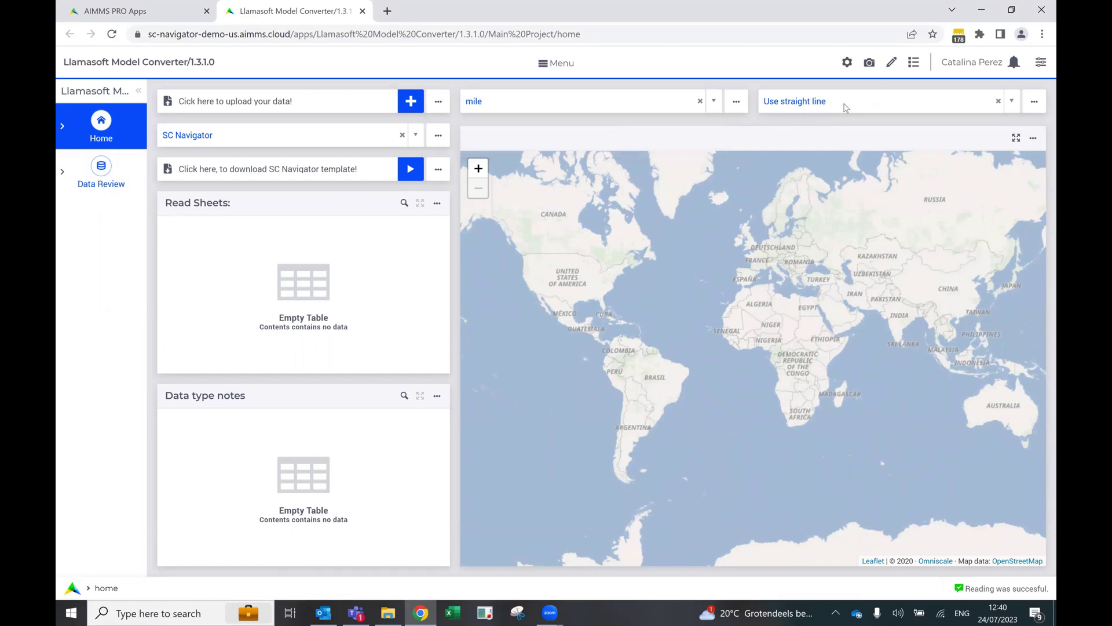
left_click(845, 107)
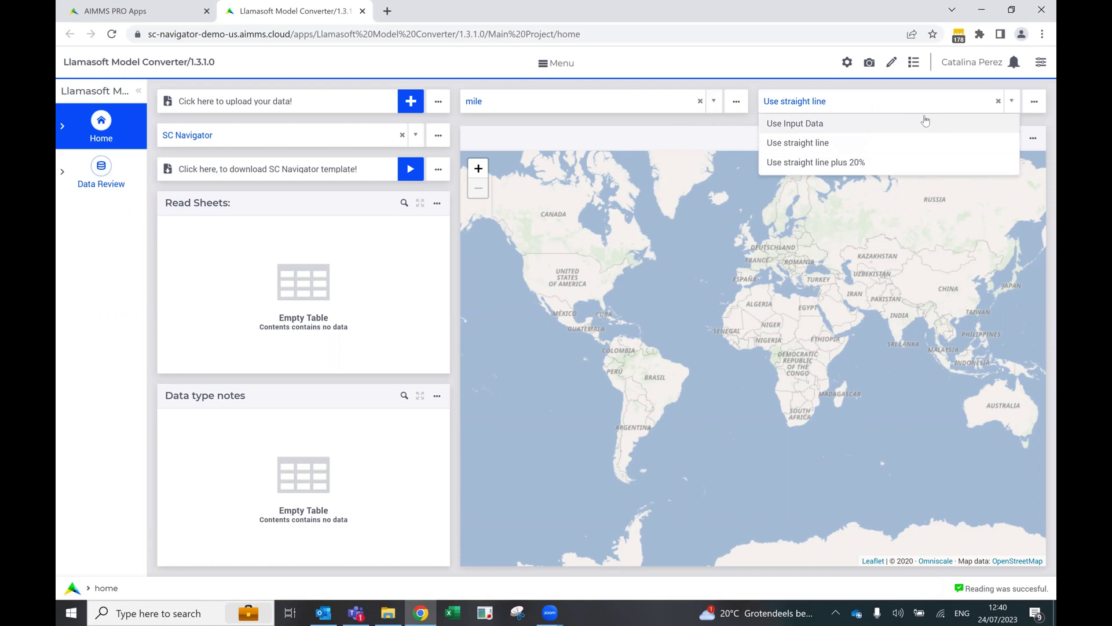
left_click(845, 102)
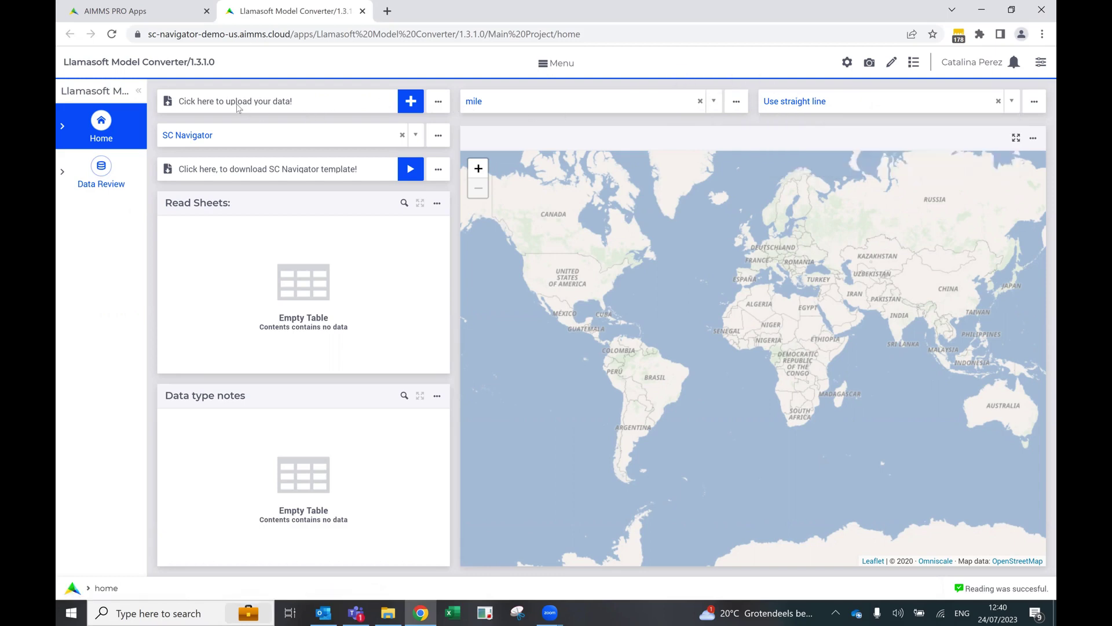
Choose Base Model Data (2).xlsx as the data file and upload it to the converter
left_click(415, 105)
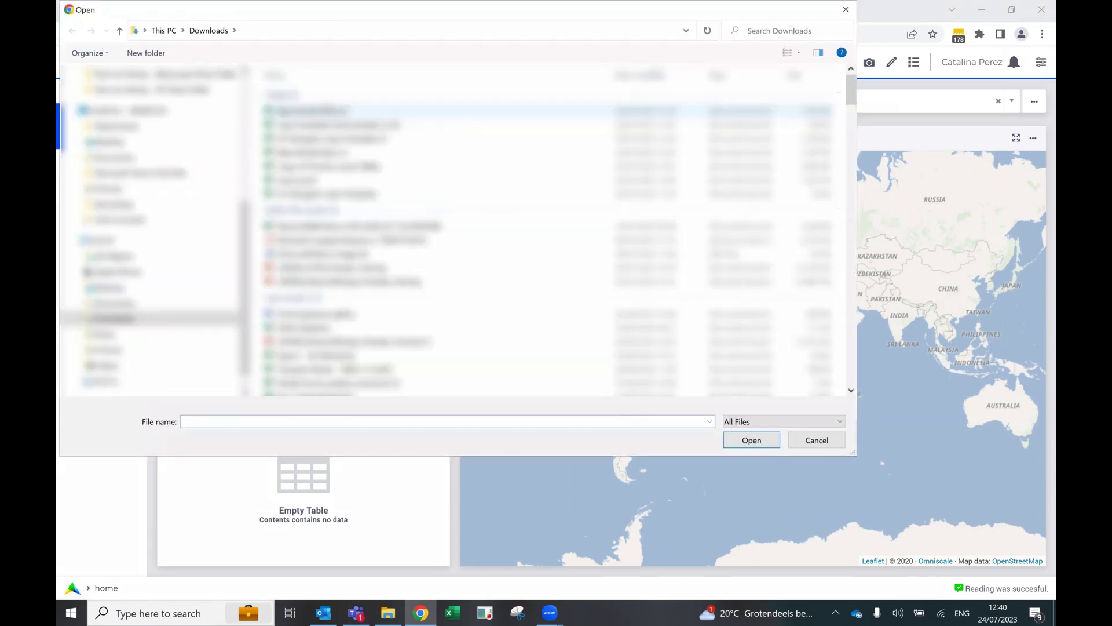
type("Base Model Data (2)")
left_click(752, 440)
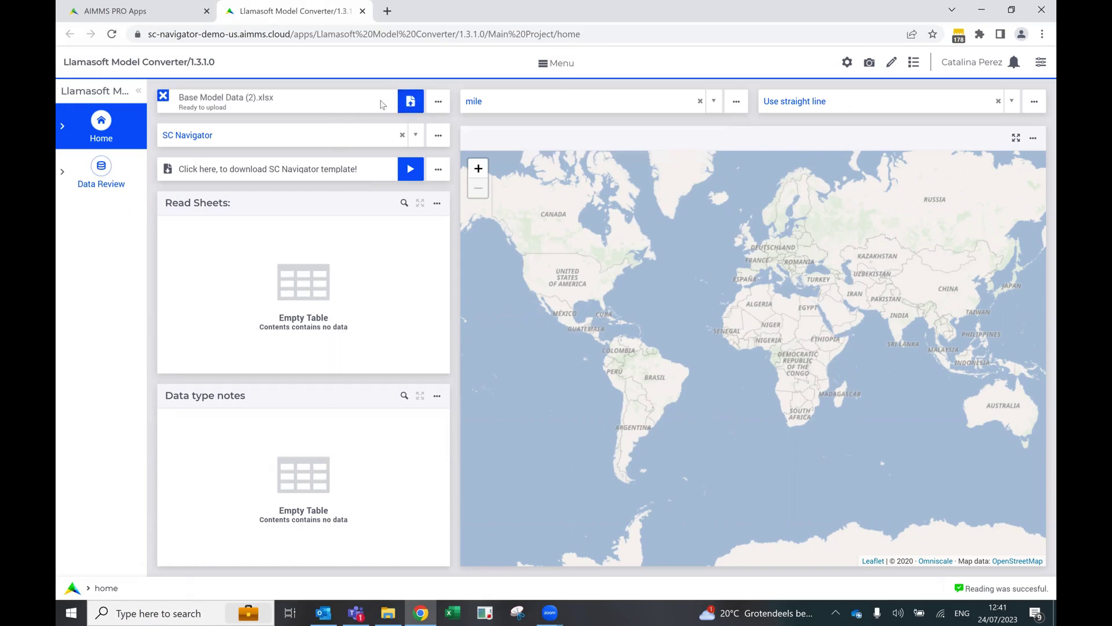
left_click(410, 103)
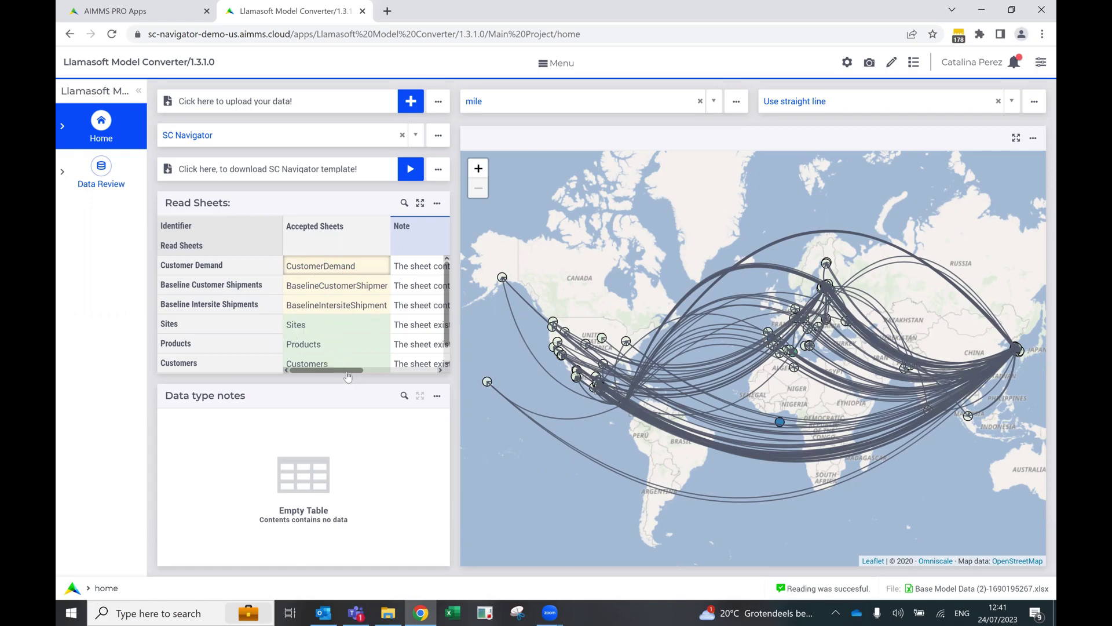
left_click_drag(351, 377, 416, 380)
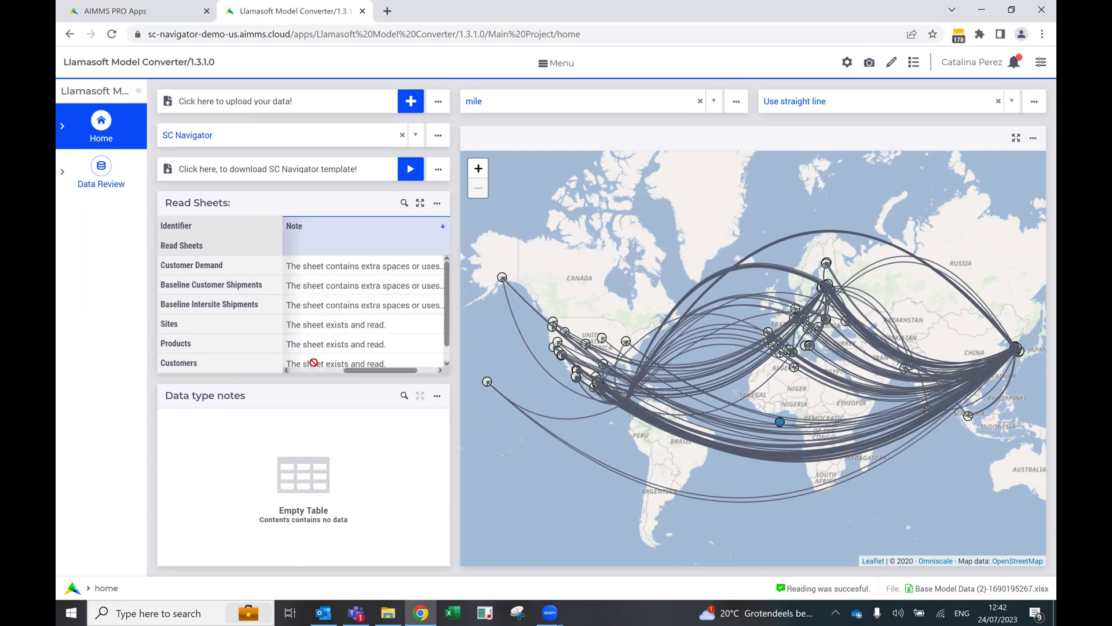
left_click(310, 371)
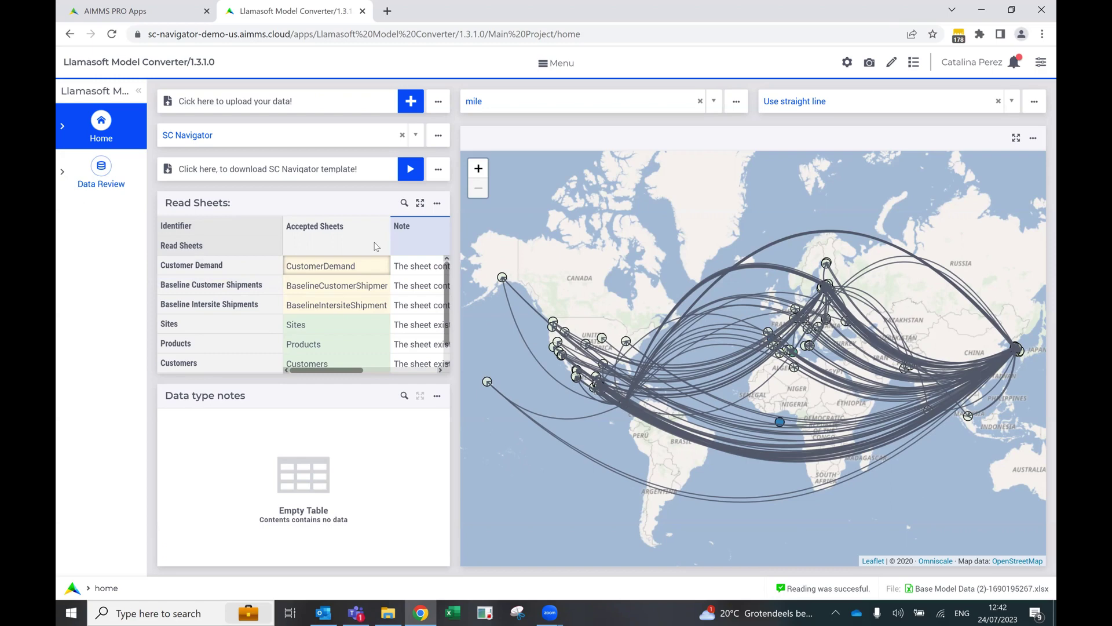
scroll(307, 336, "down", 1)
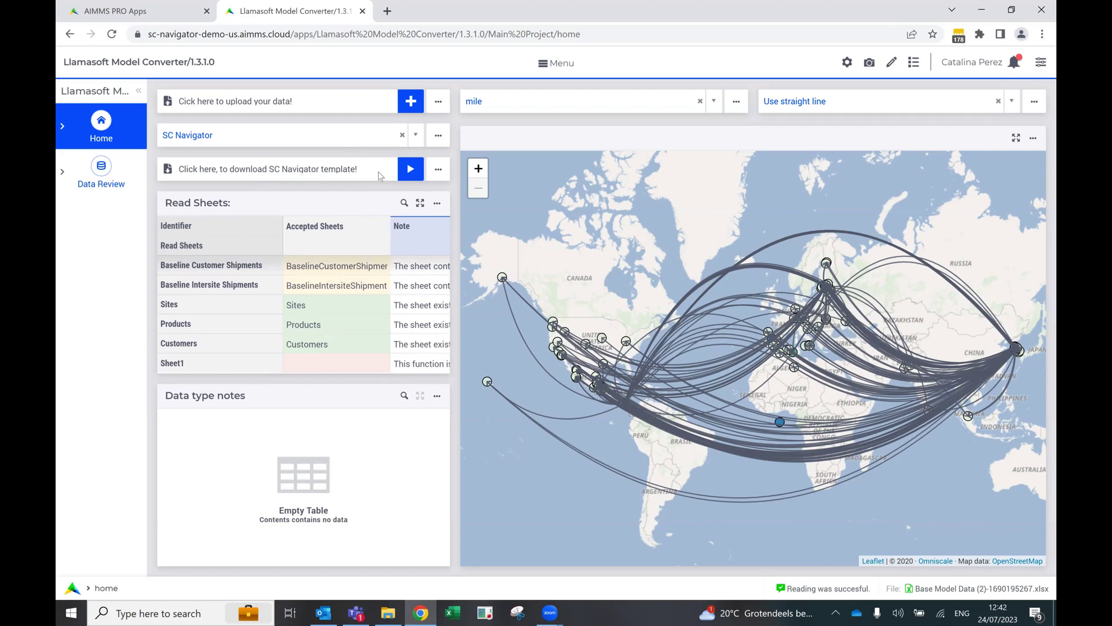
Keep SC Navigator as the template format and save the generated template .xlsx to Downloads
left_click(409, 173)
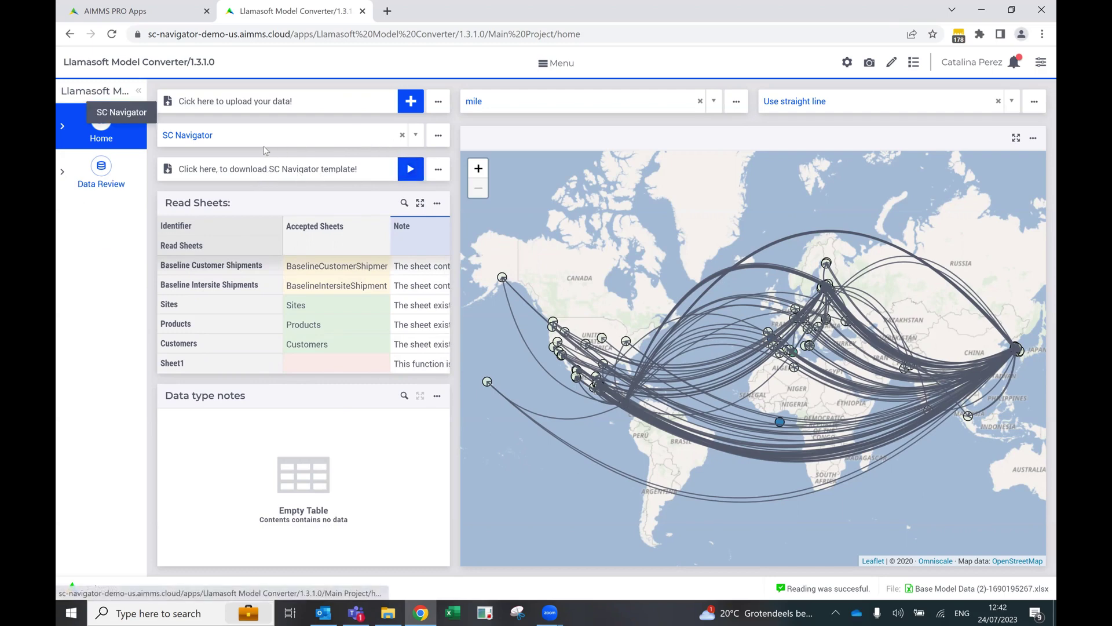
left_click(417, 136)
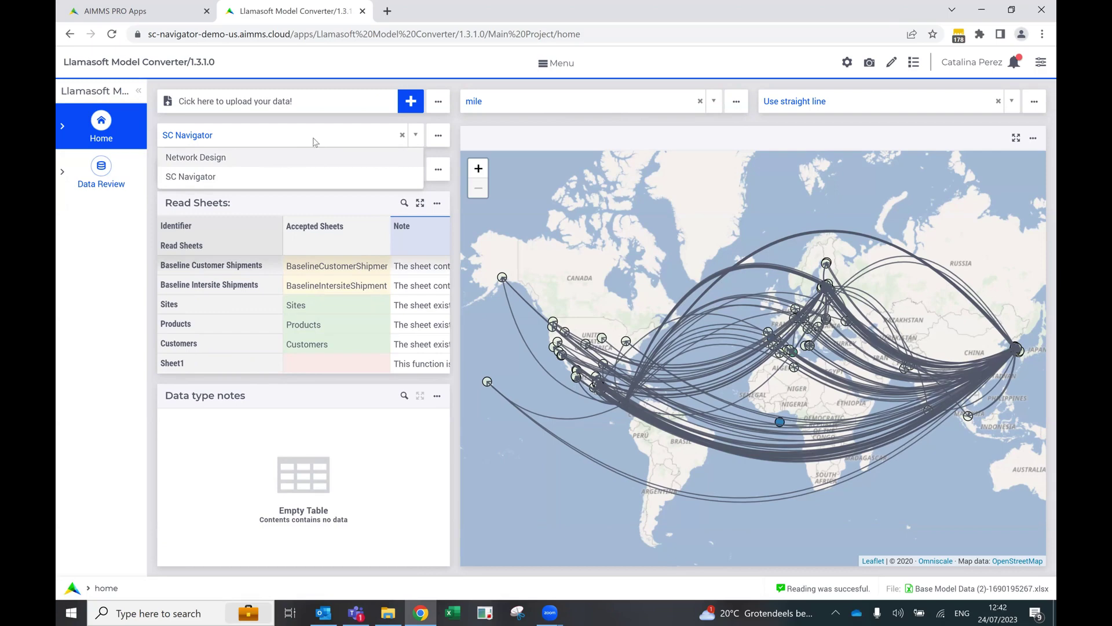
left_click(334, 139)
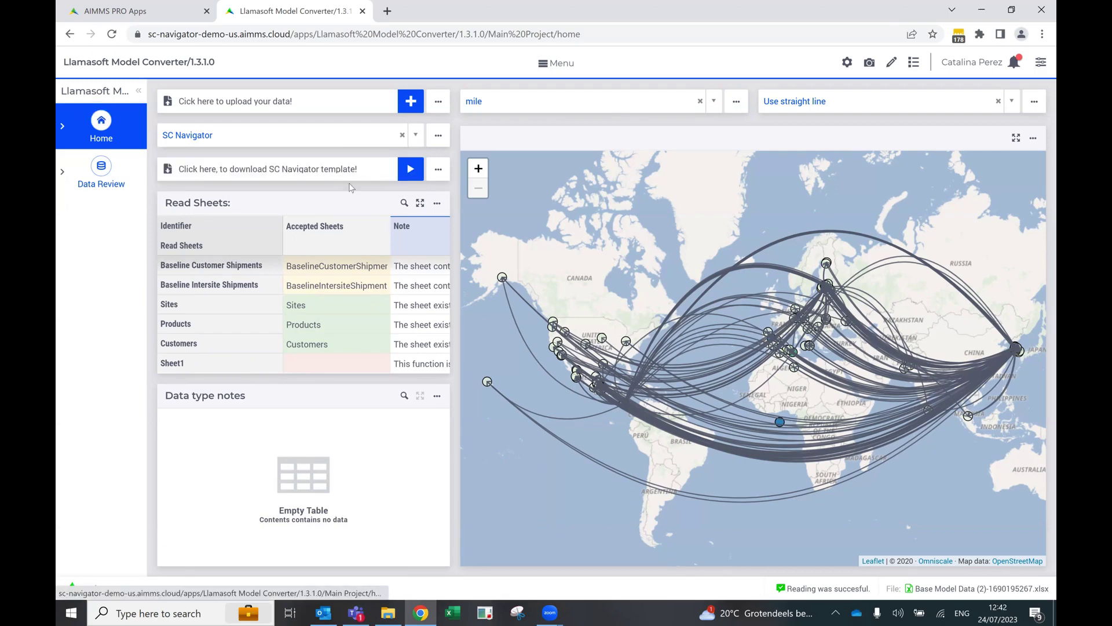
left_click(411, 171)
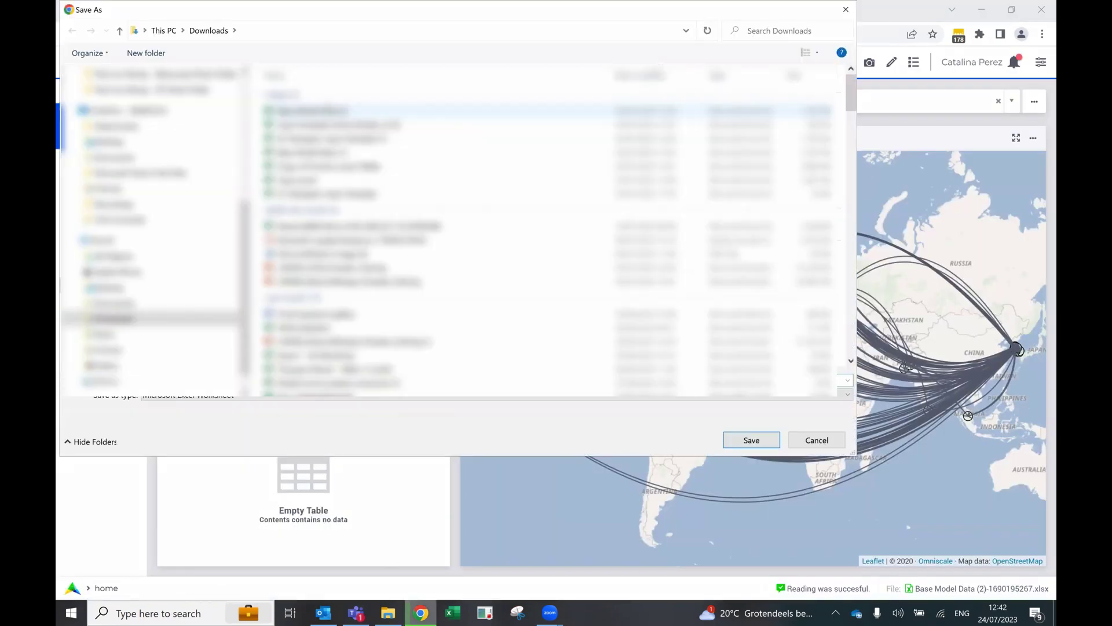
key("Return")
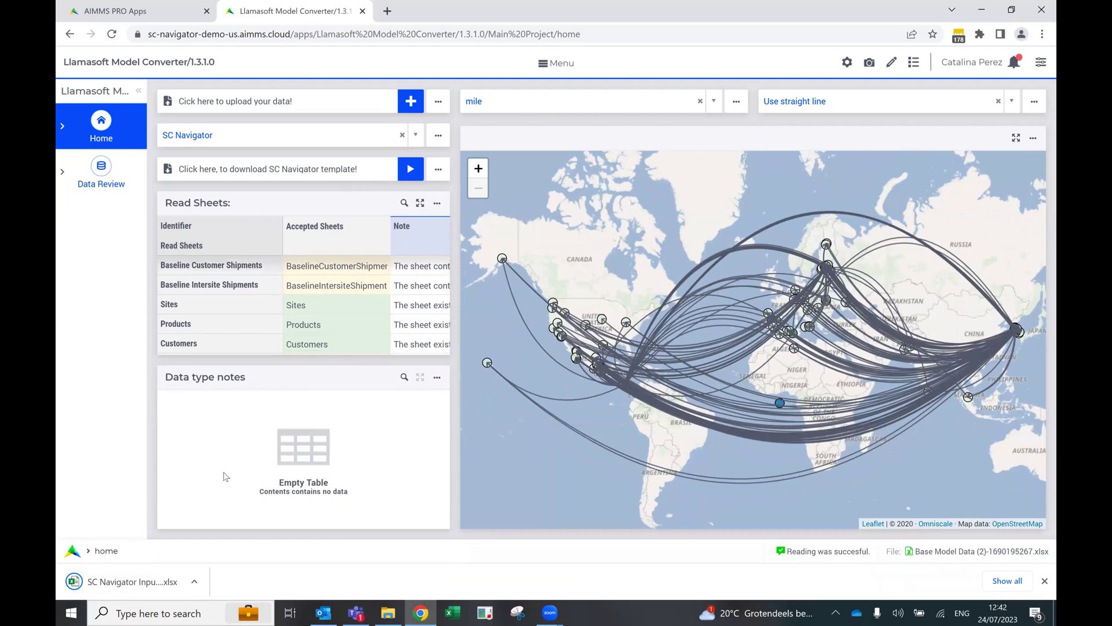
Open the downloaded template in Excel and autofit column A on the String Settings sheet
left_click(172, 581)
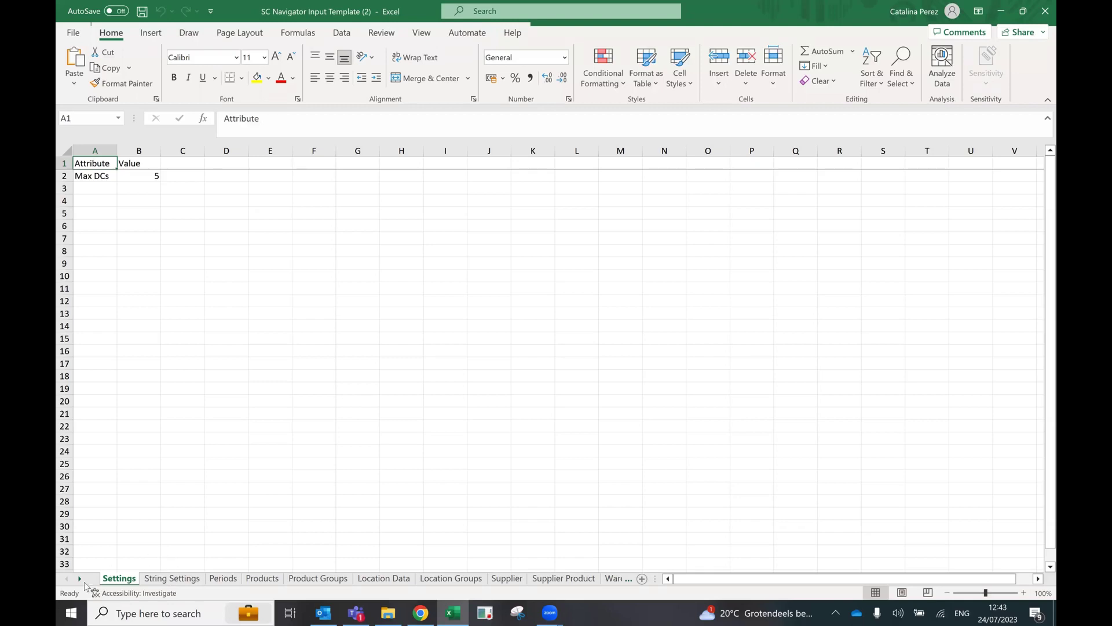
left_click(144, 580)
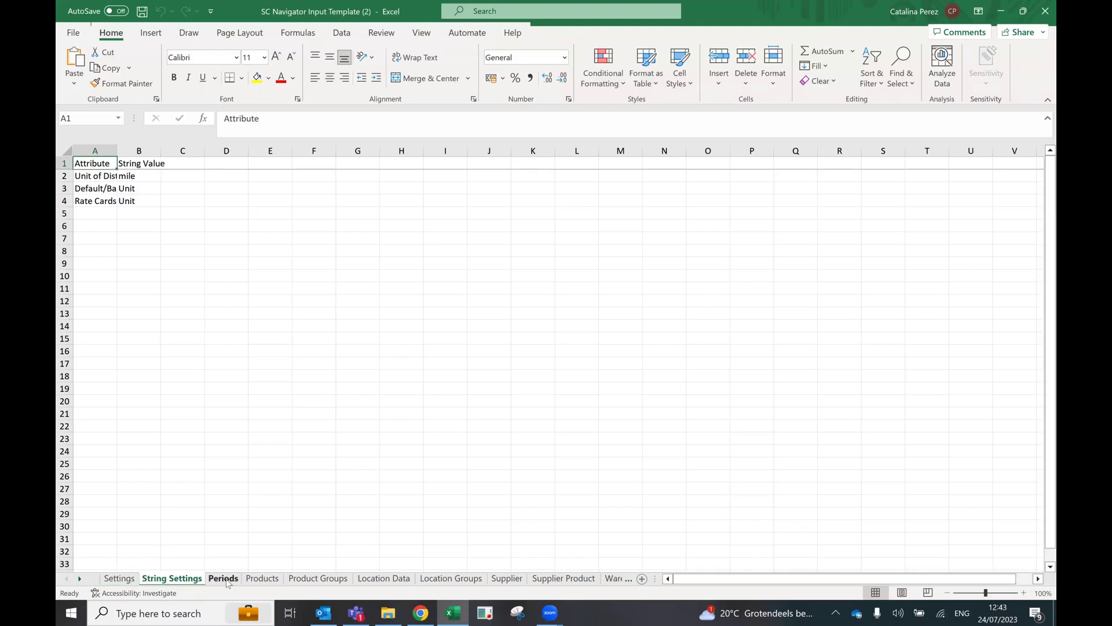
double_click(117, 152)
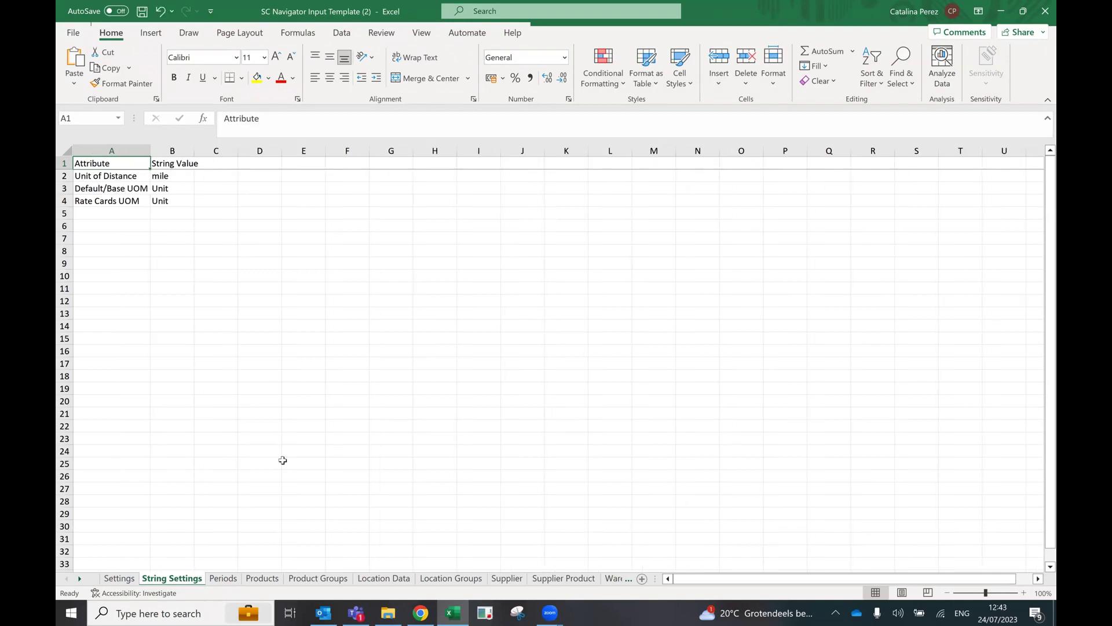
Browse the Products, Location Groups, Supplier and Supplier Product sheets
left_click(253, 580)
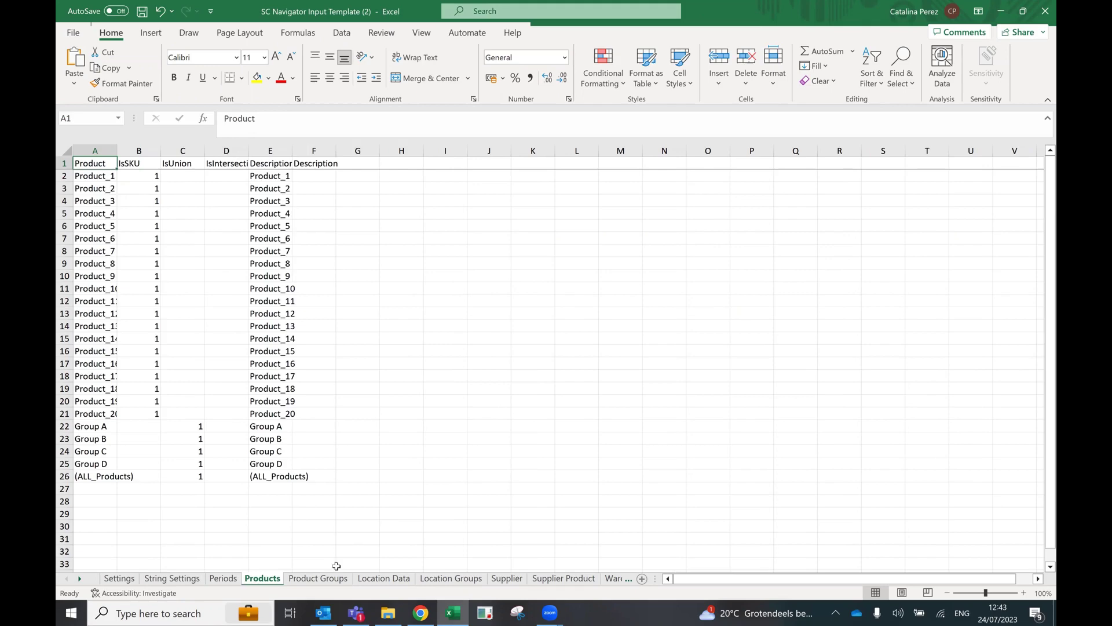
left_click(451, 578)
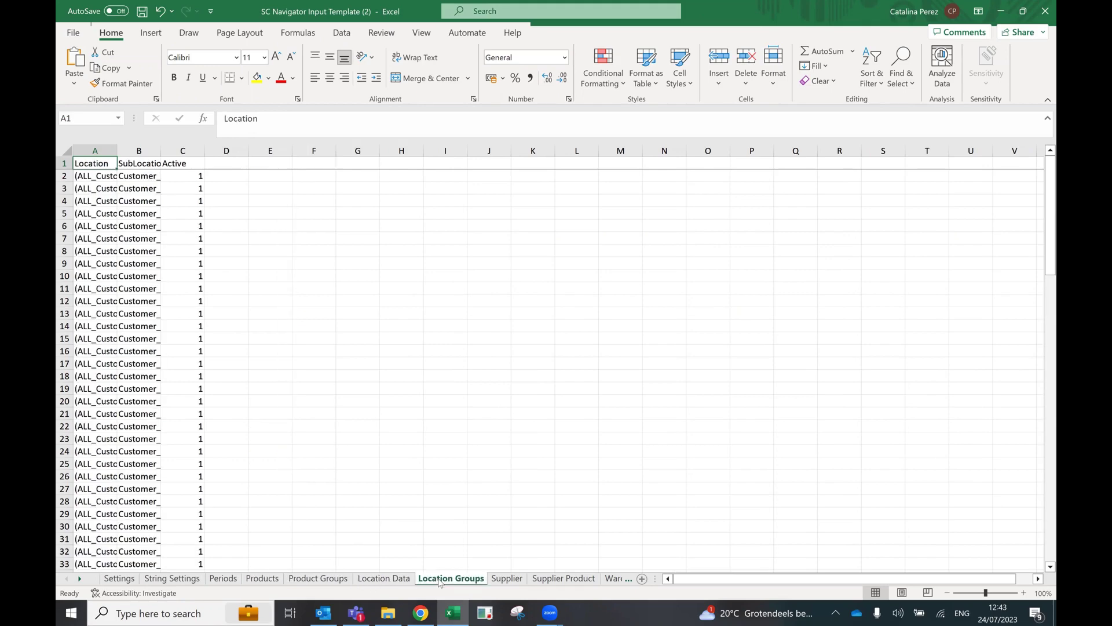
left_click(511, 579)
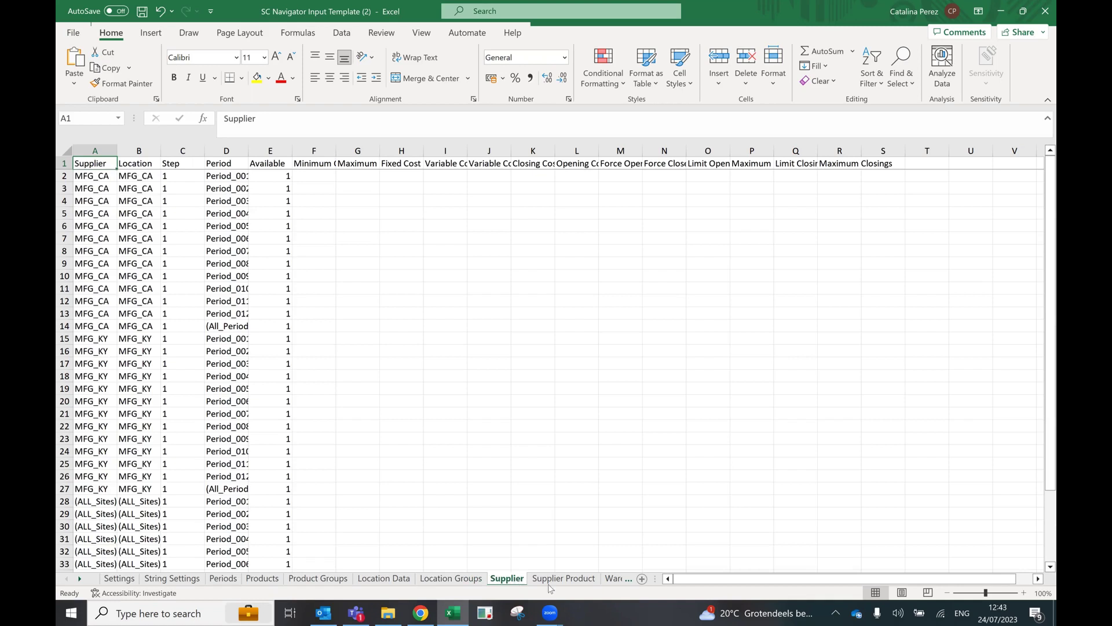
left_click(577, 578)
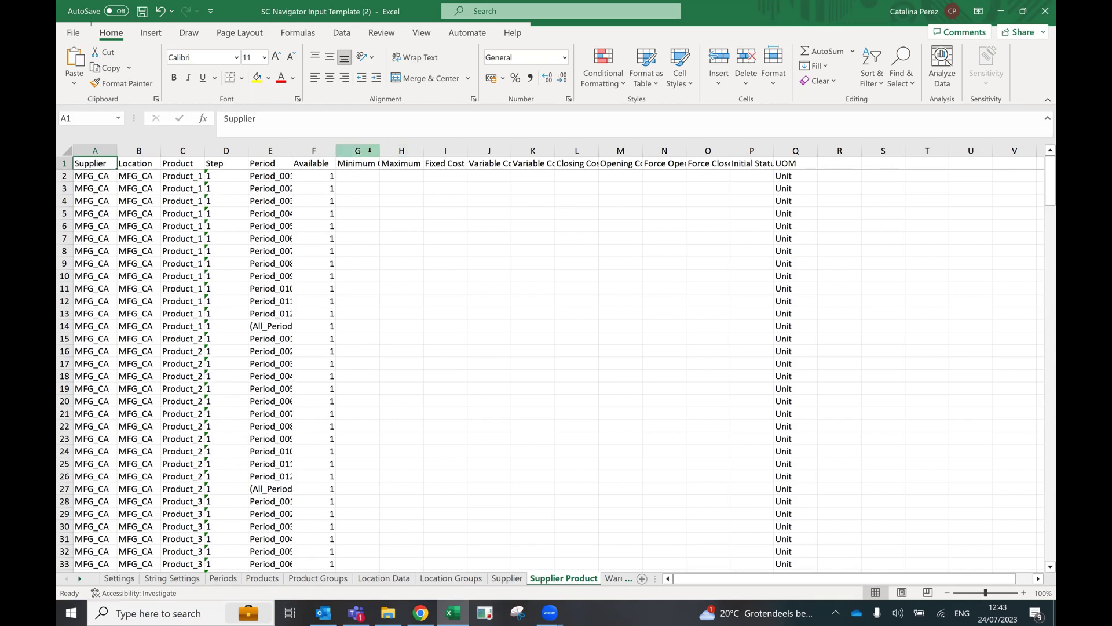
Autofit Supplier Product columns G through P to their header text
left_click_drag(358, 152, 753, 152)
double_click(688, 152)
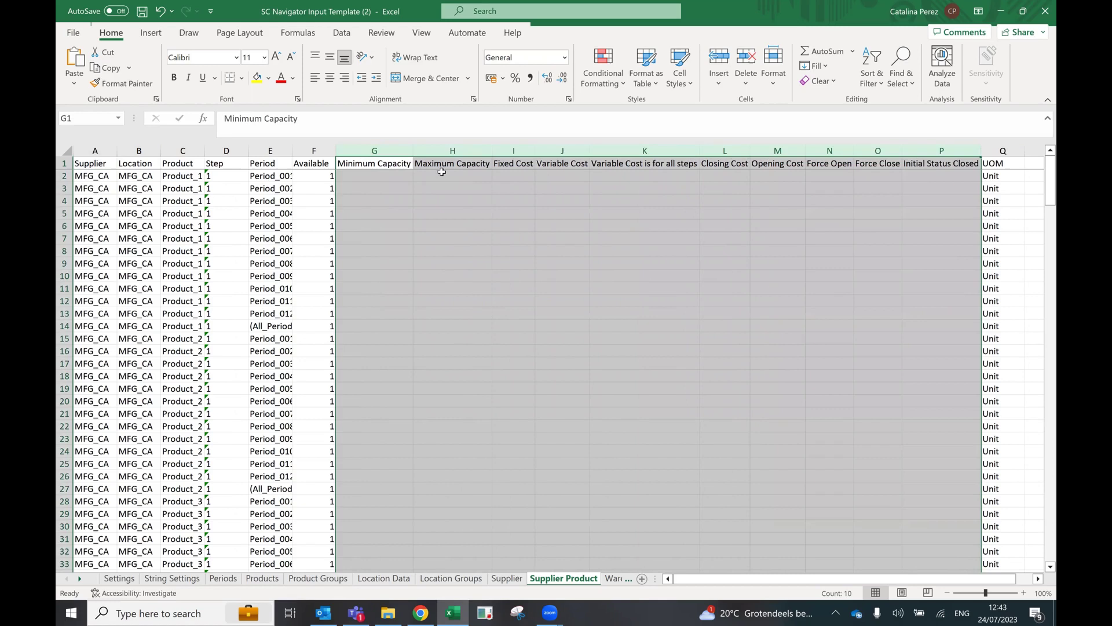
left_click(407, 202)
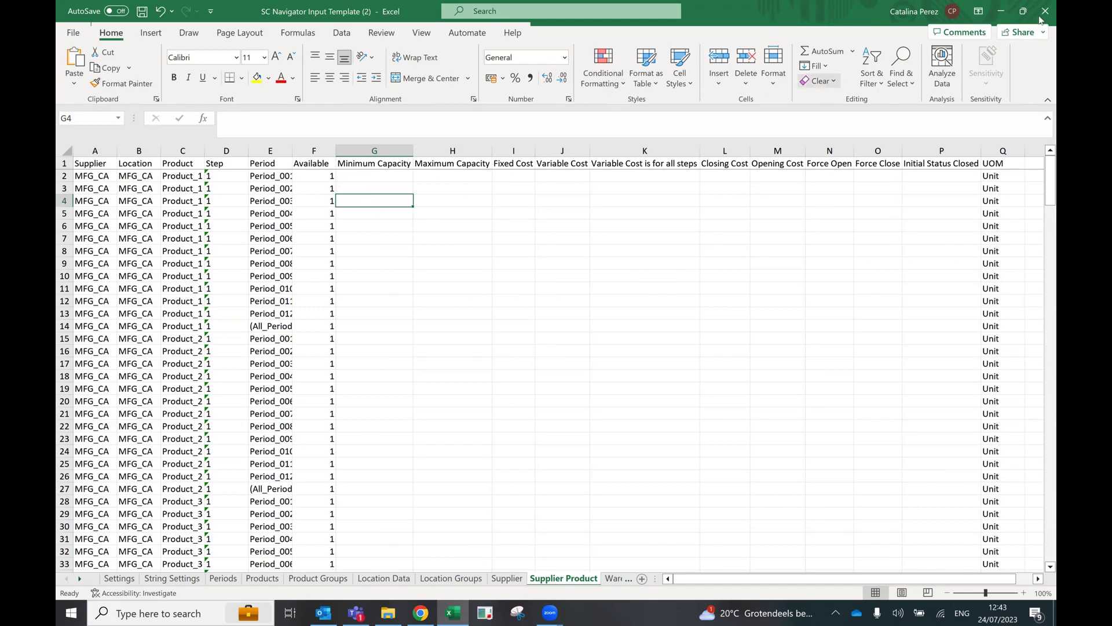
View the Warehouse and Warehouse Product sheets, then close the workbook without saving
left_click(615, 579)
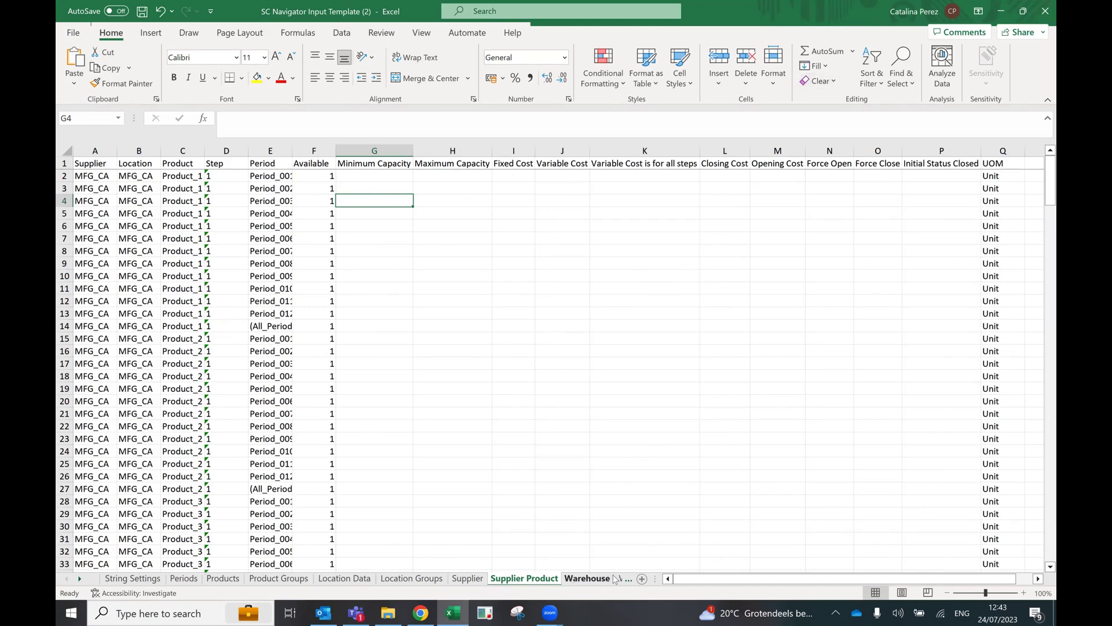
left_click(620, 578)
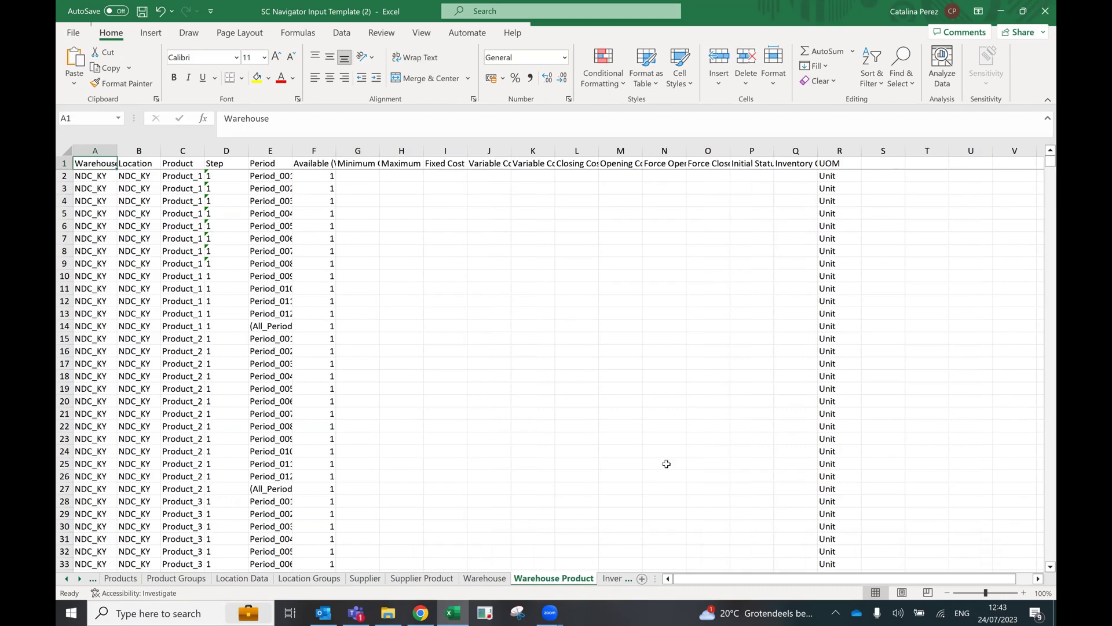
left_click(1045, 11)
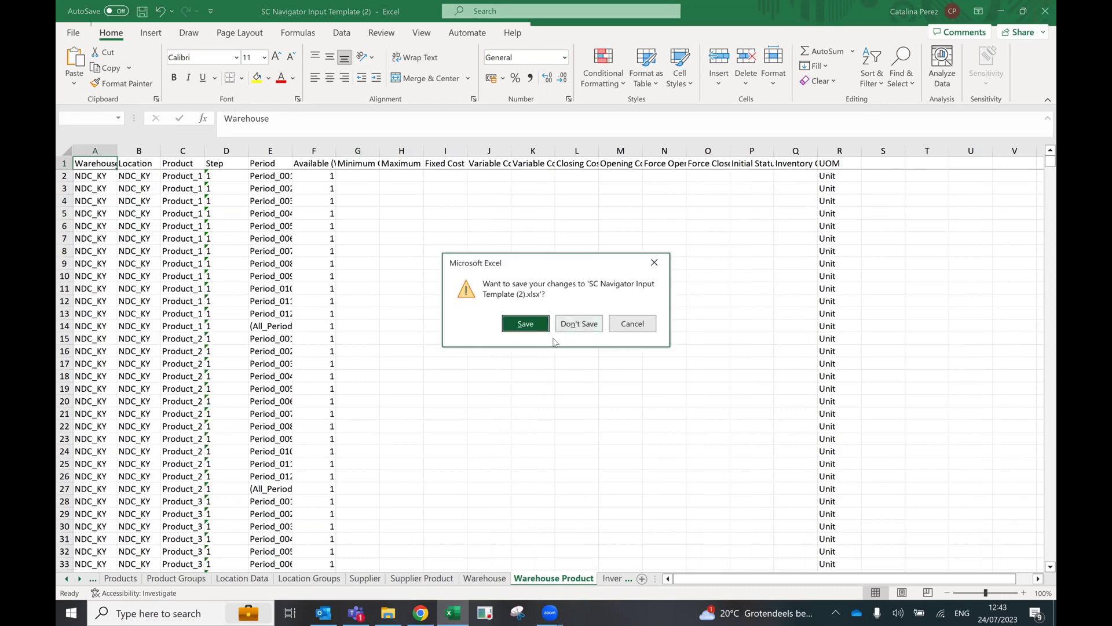
left_click(578, 326)
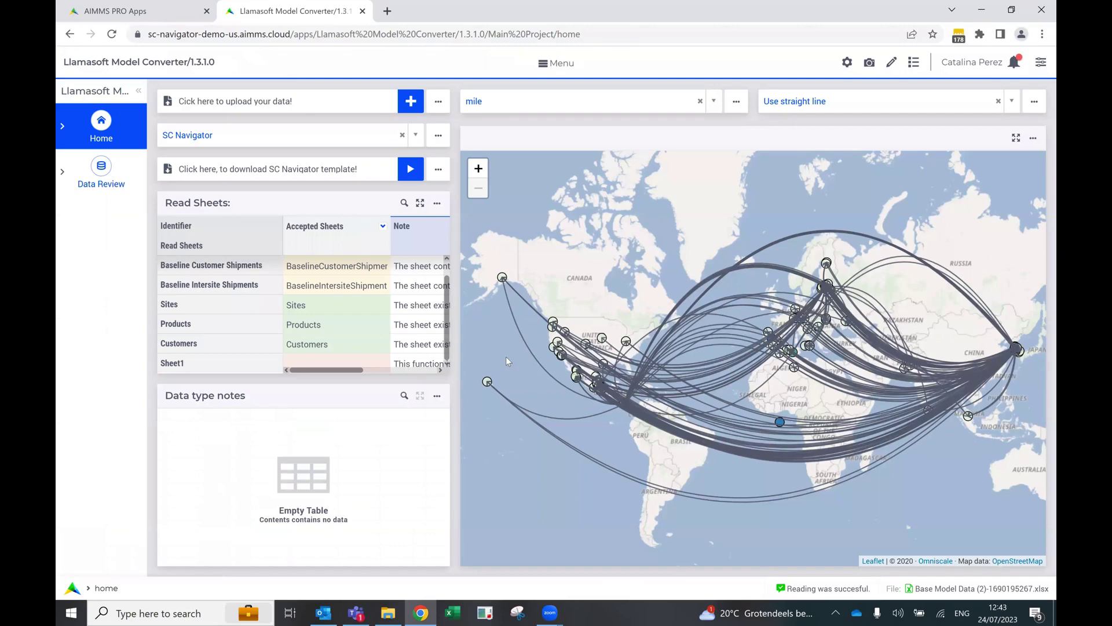
Return to the AIMMS PRO app list and launch SC Navigator 4.02.03--A2
key("ctrl+shift+Tab")
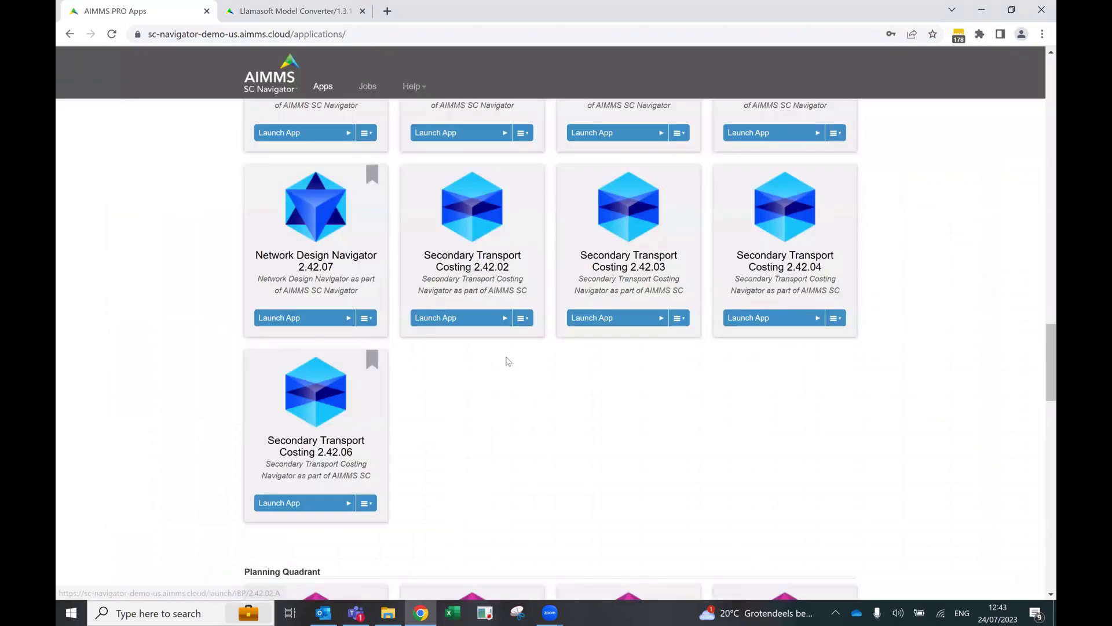
scroll(507, 362, "up", 15)
scroll(487, 493, "up", 5)
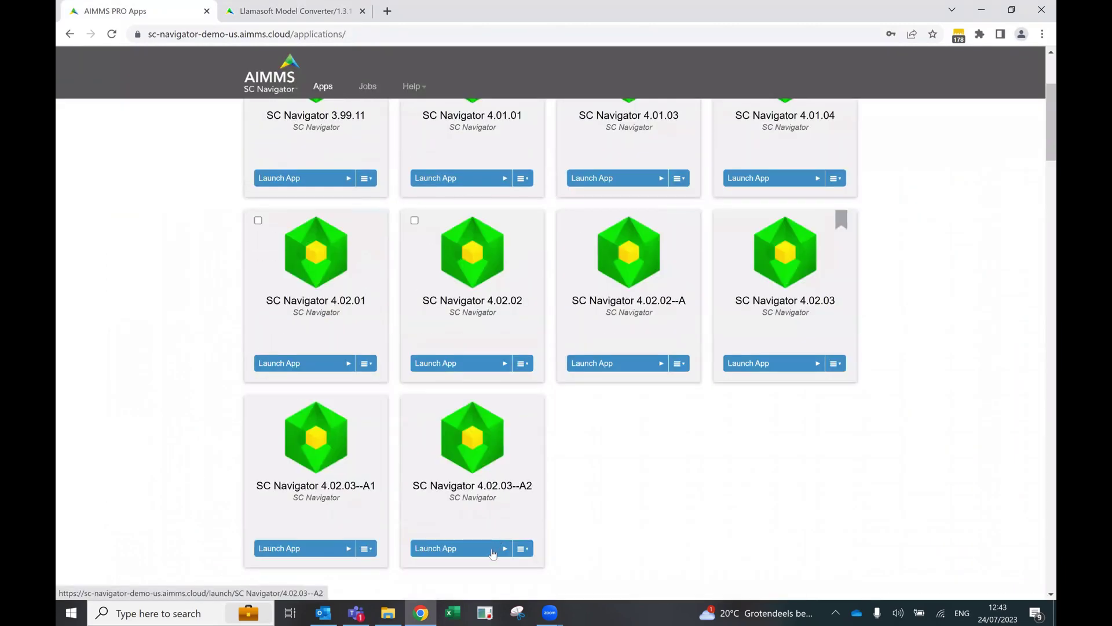
left_click(496, 548)
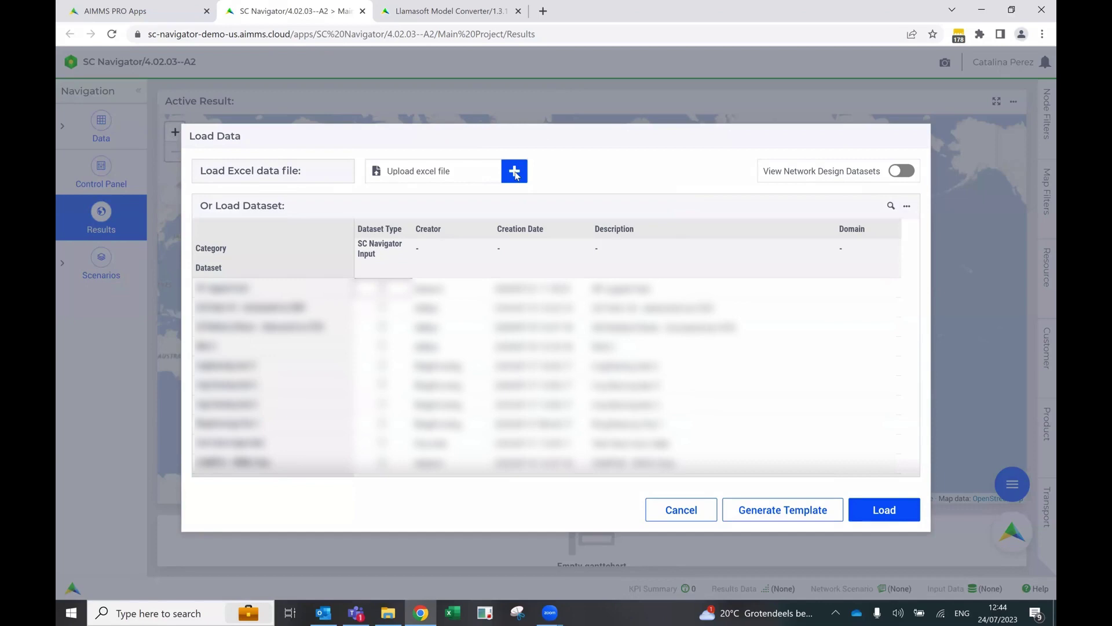
Upload SC Navigator Input Template (2).xlsx from Downloads as the input data
left_click(514, 173)
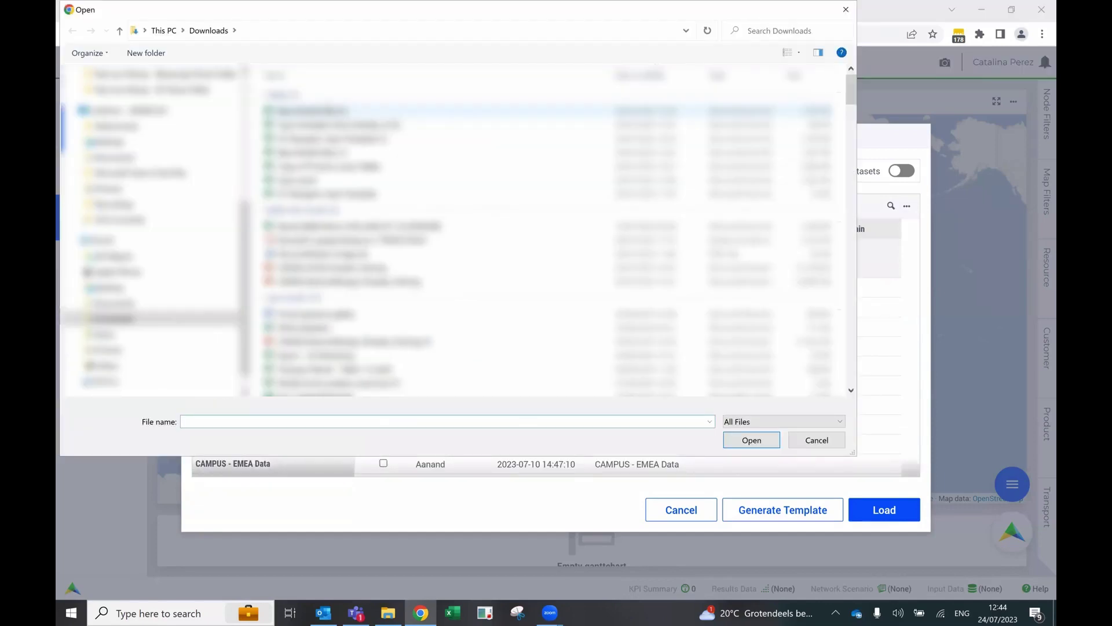
left_click(751, 440)
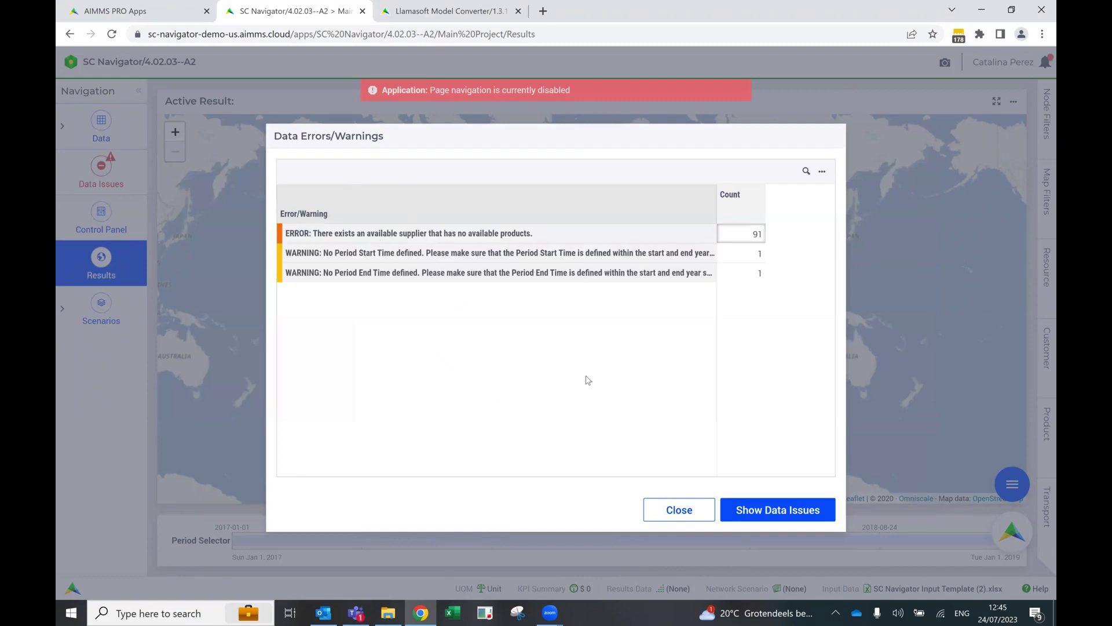
Close the Data Errors/Warnings list to reveal the network sites on the map
left_click(671, 517)
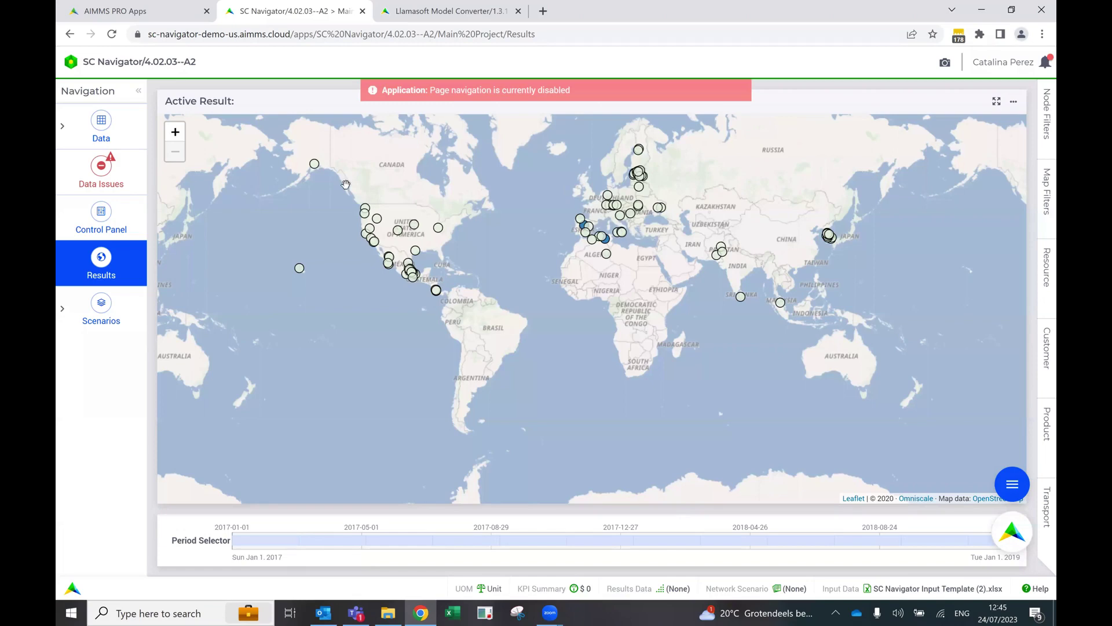